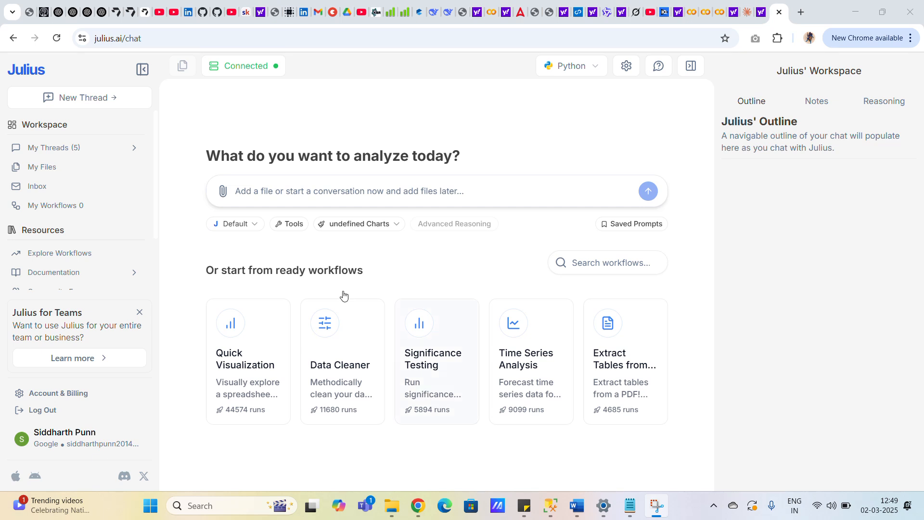
Upload the customer_new file from the Downloads folder to the new chat
left_click(228, 193)
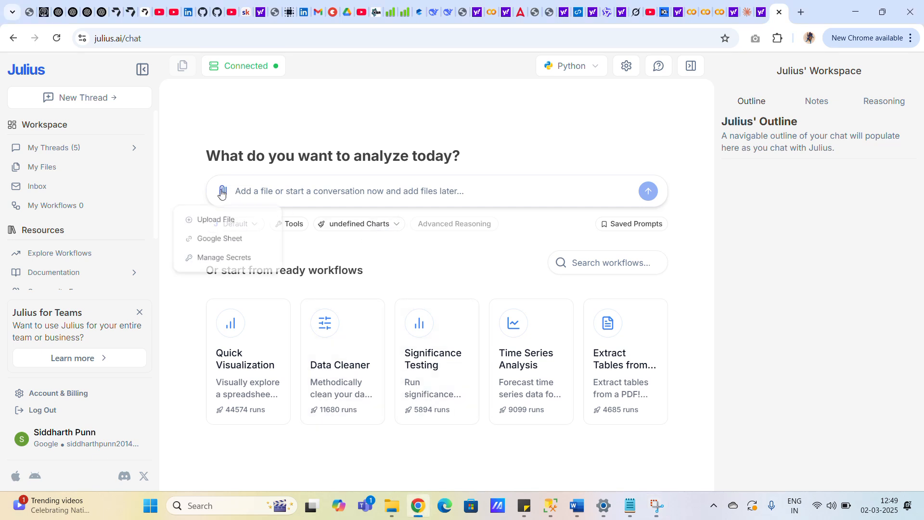
left_click(215, 223)
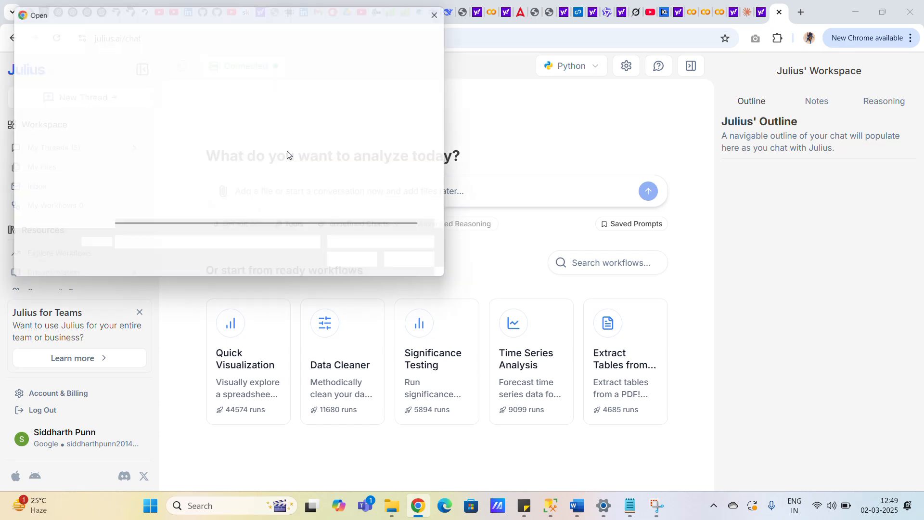
scroll(173, 126, "down", 5)
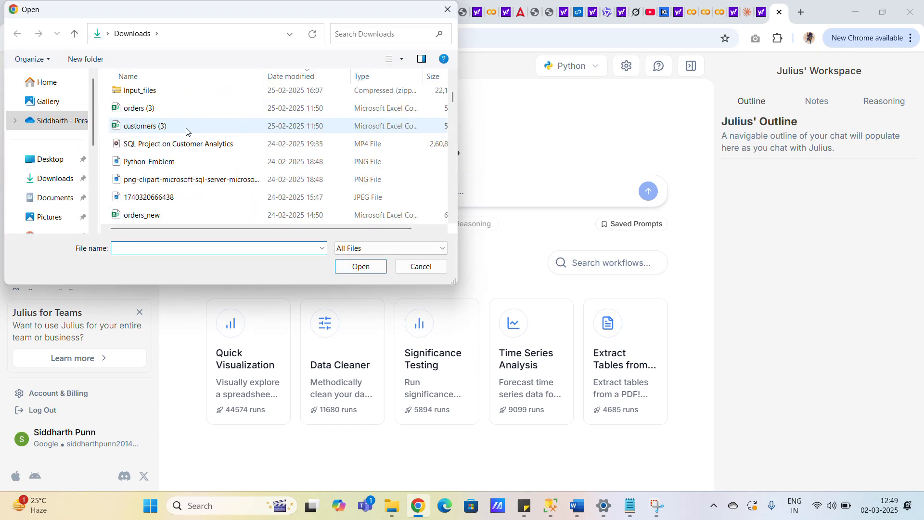
scroll(165, 209, "down", 3)
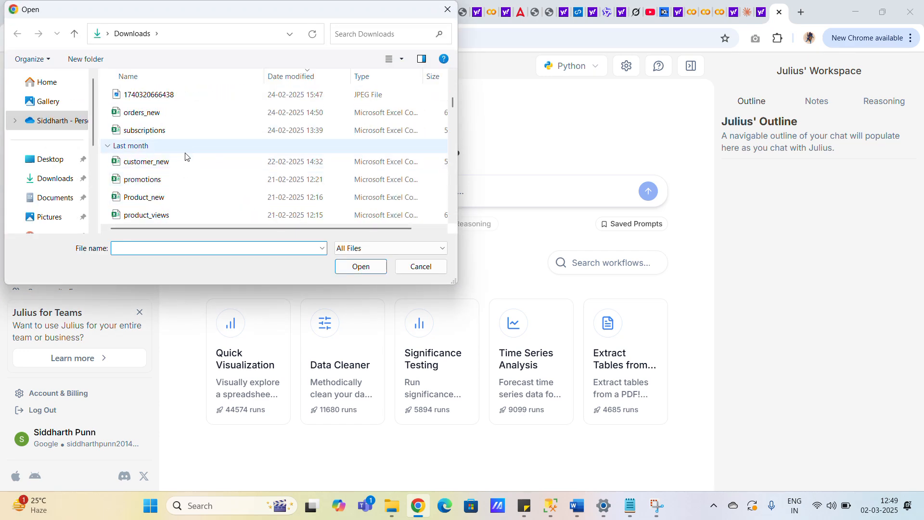
left_click(144, 162)
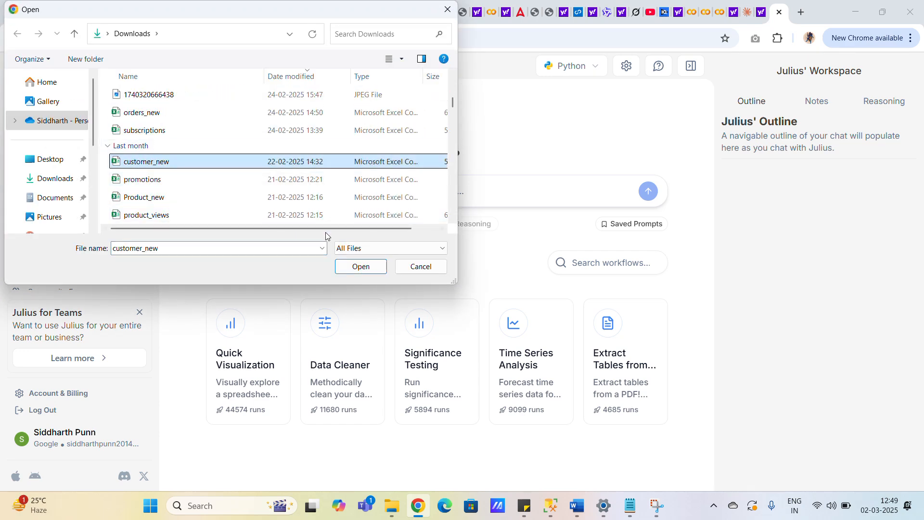
left_click(362, 273)
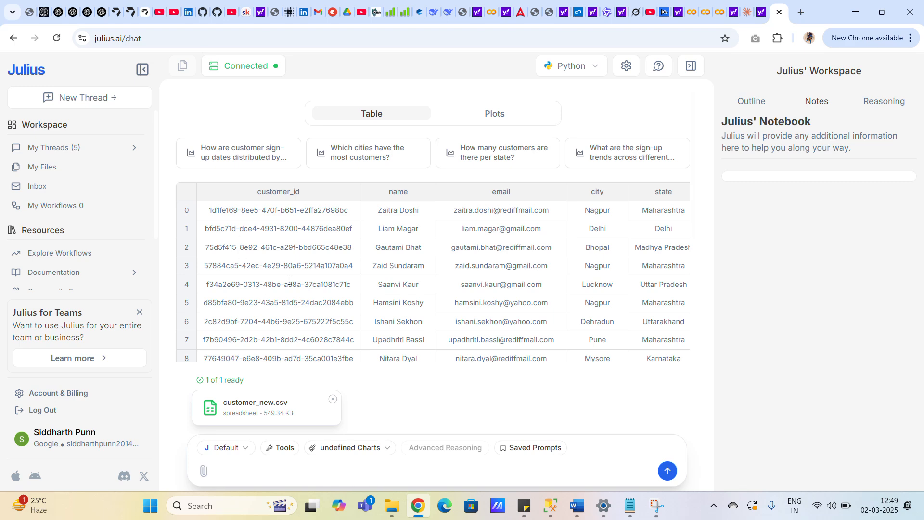
Look through the preview table of the uploaded customer data and its Plots view
scroll(429, 272, "down", 2)
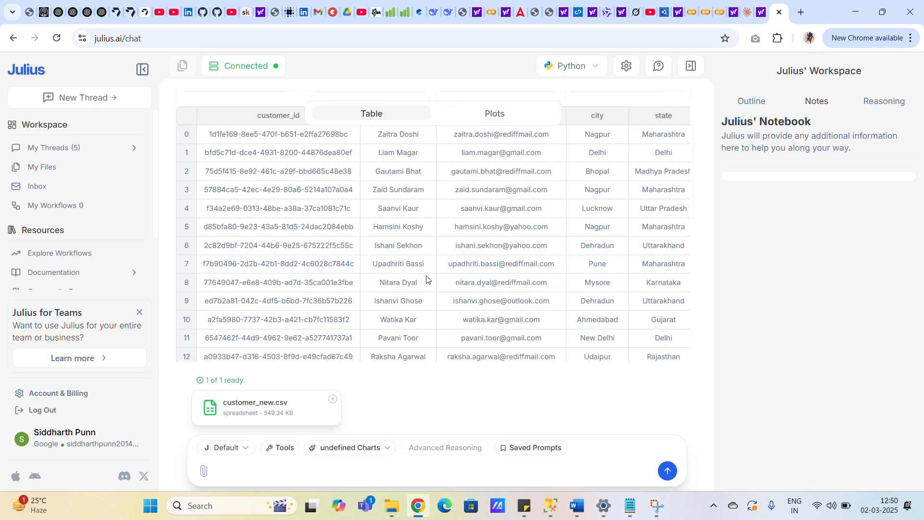
scroll(434, 248, "down", 1)
scroll(366, 217, "up", 4)
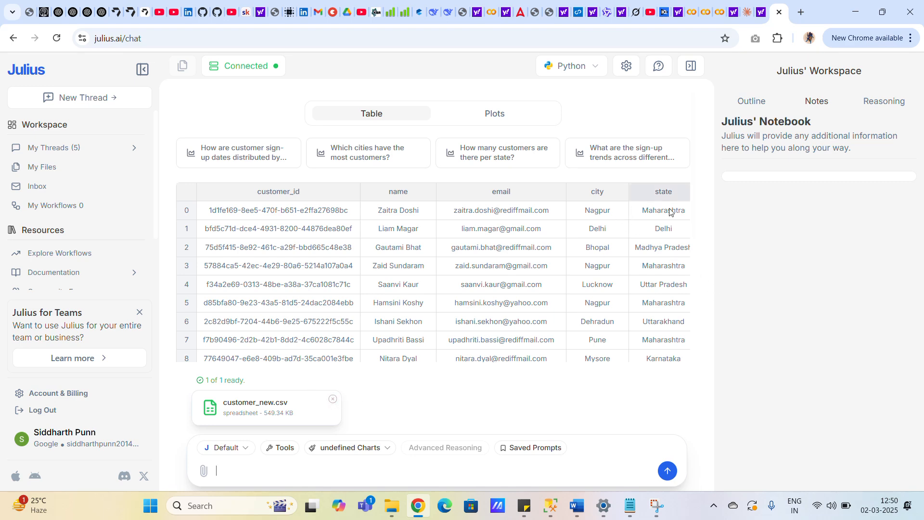
scroll(628, 245, "down", 5)
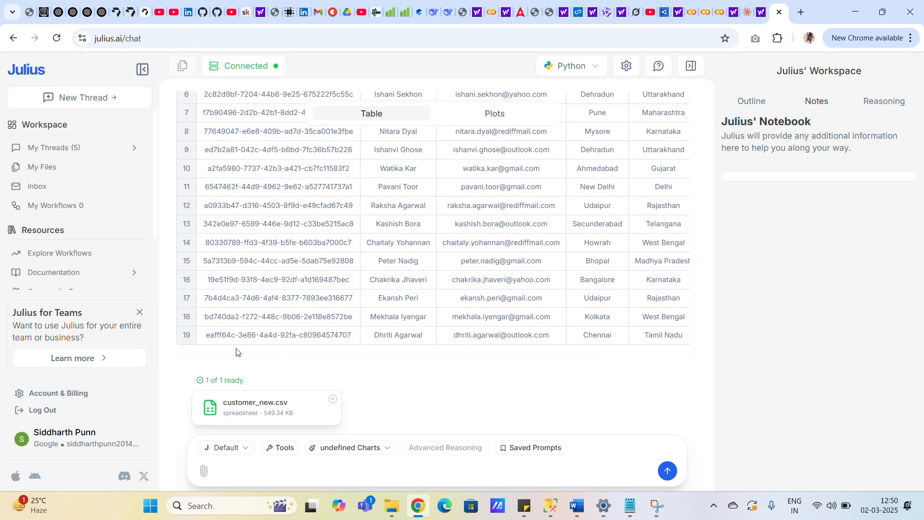
scroll(651, 206, "up", 5)
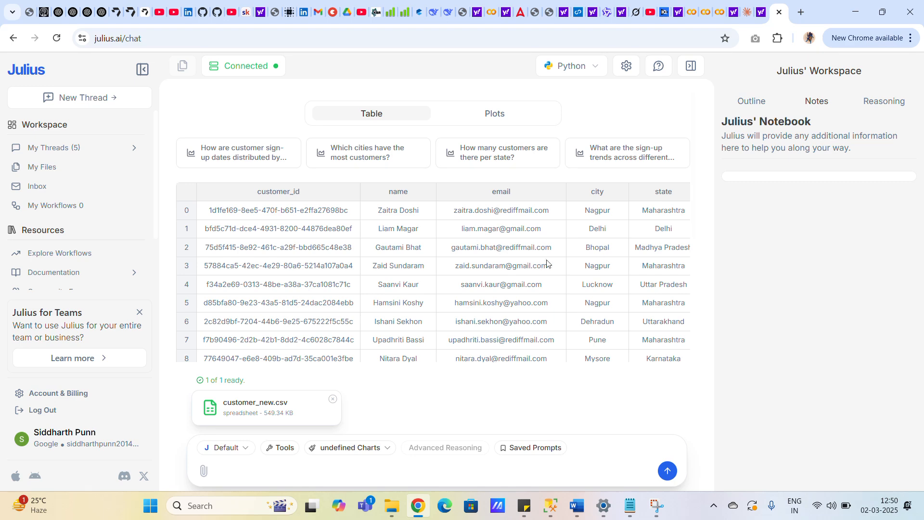
scroll(549, 265, "down", 5)
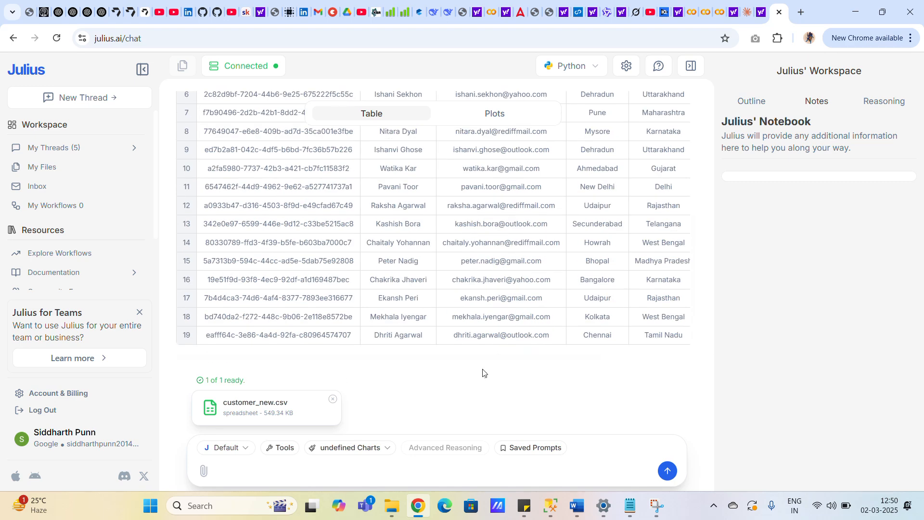
scroll(498, 308, "up", 5)
scroll(556, 219, "up", 1)
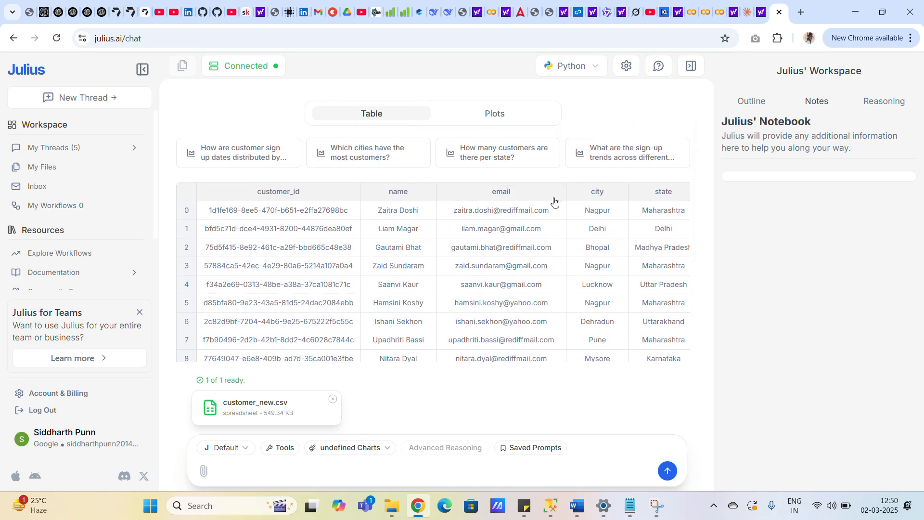
left_click(486, 120)
left_click(376, 116)
scroll(356, 295, "down", 5)
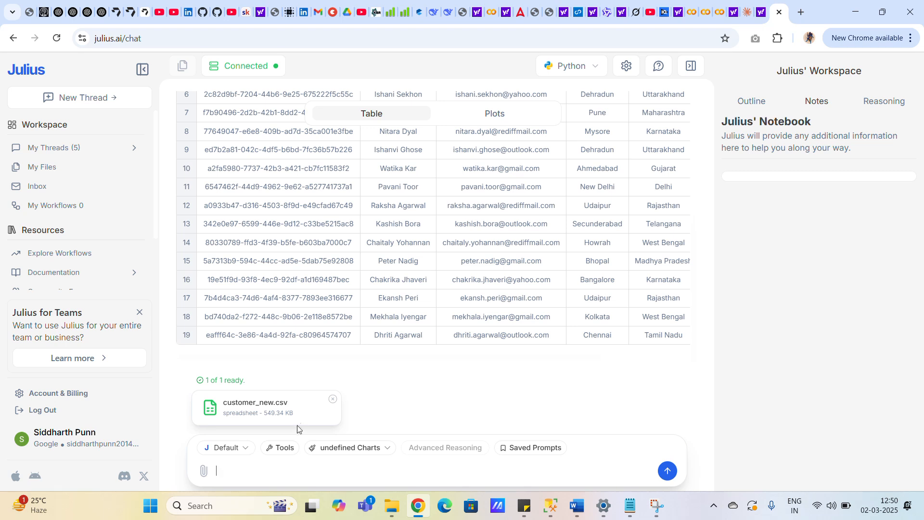
Send the prompt "can you do some adavance analytics on the excel sheet" with the uploaded customer file
type("an you do")
type(" some")
type(" adab")
type("anc")
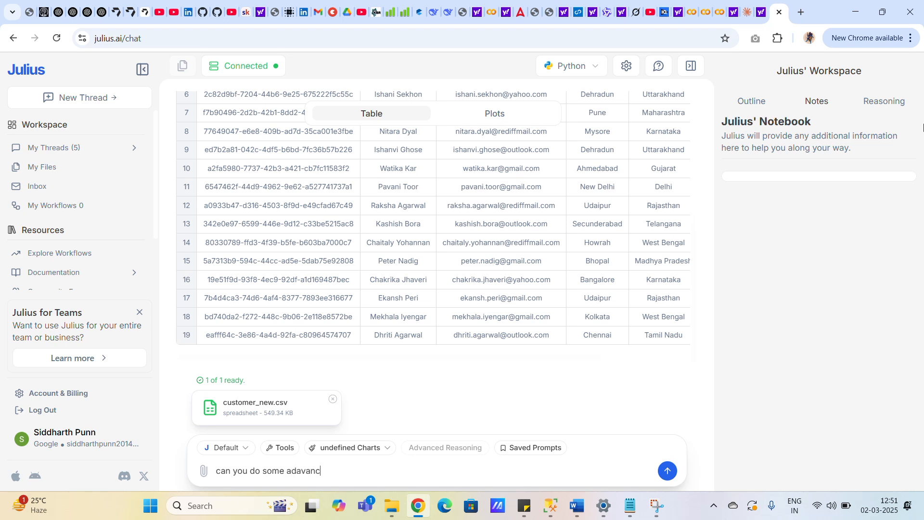
type("e analytics on the excel sheet")
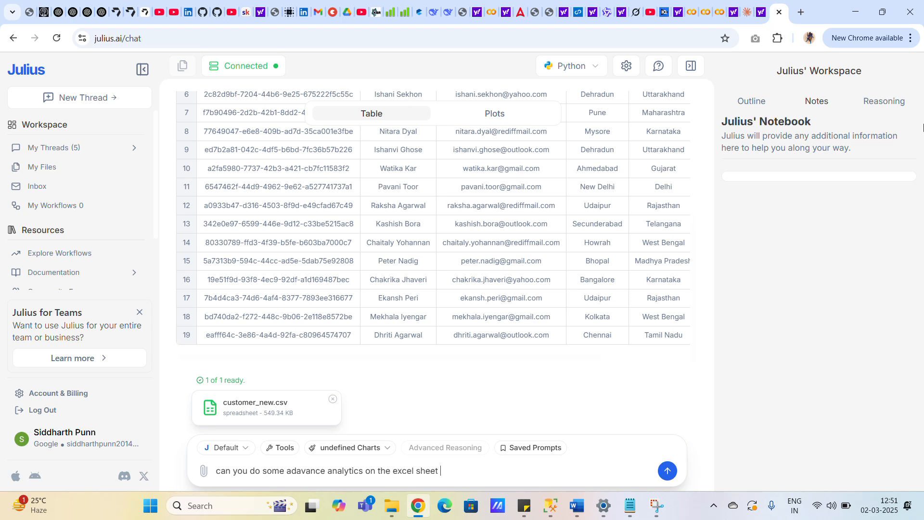
left_click(670, 473)
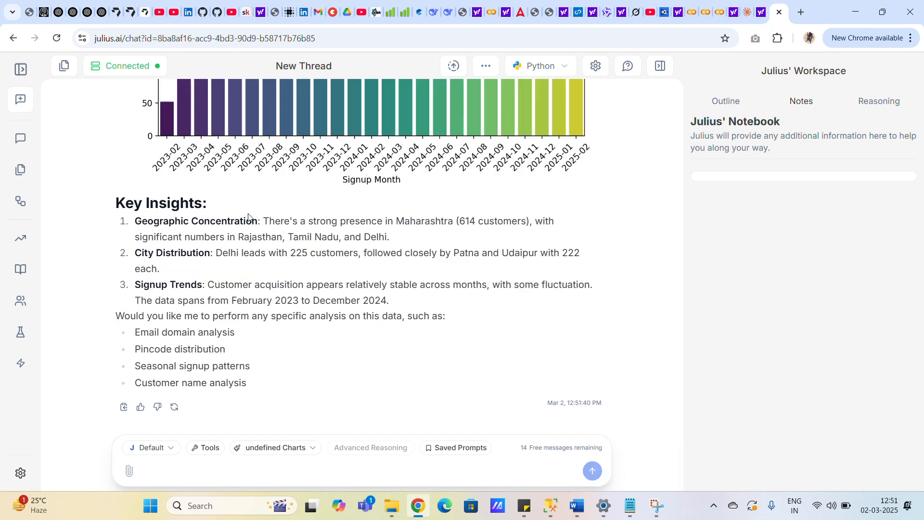
Examine the Customer Acquisition Trends table and the Monthly Signups chart in the analysis
scroll(250, 263, "up", 10)
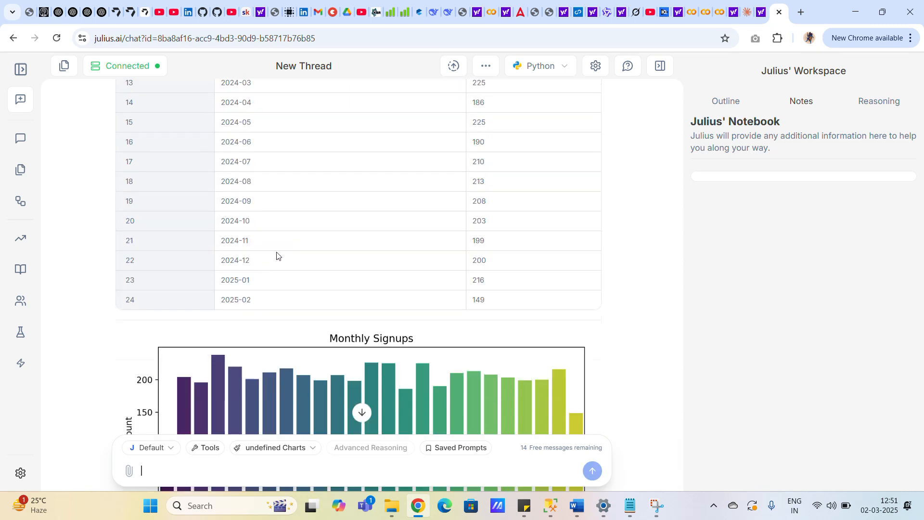
scroll(287, 243, "up", 5)
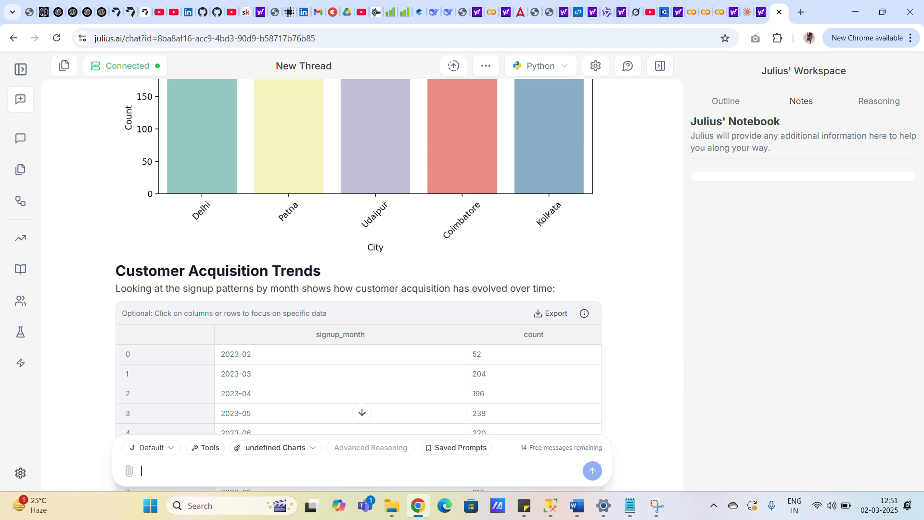
scroll(261, 269, "down", 3)
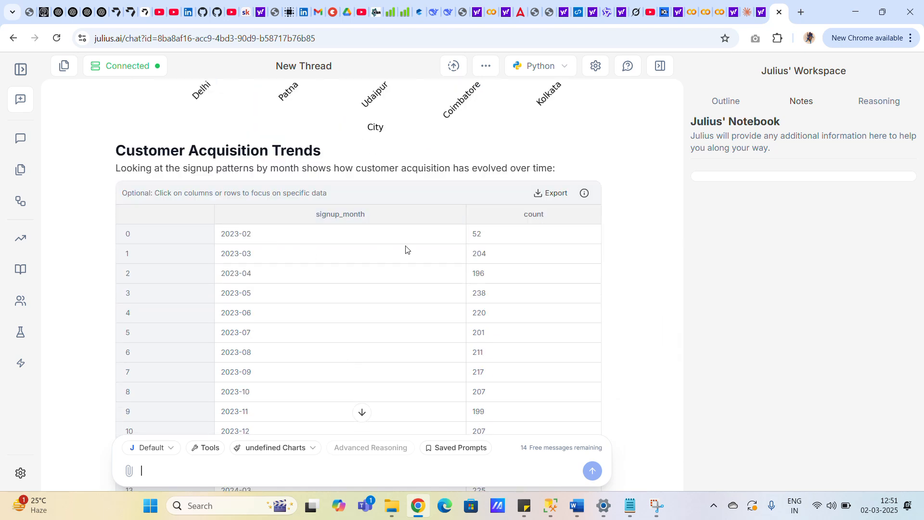
scroll(248, 241, "down", 8)
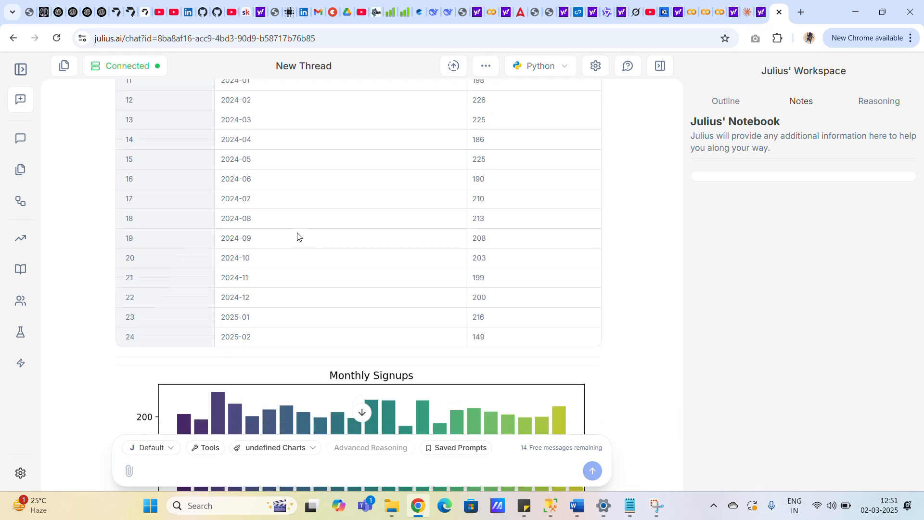
scroll(297, 236, "down", 6)
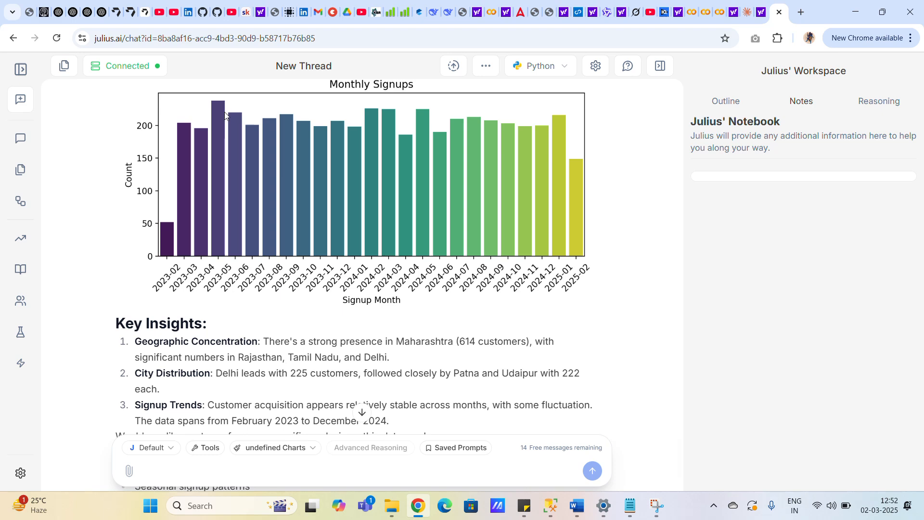
scroll(325, 187, "up", 12)
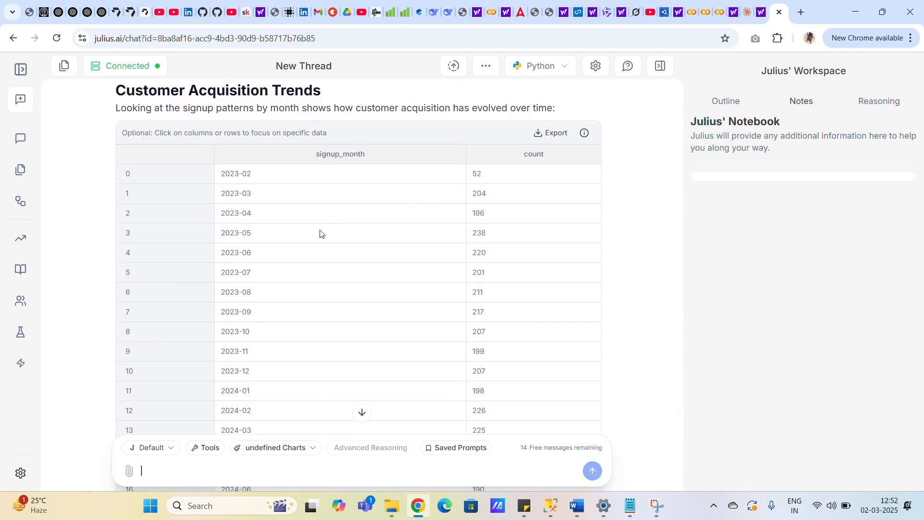
scroll(499, 231, "down", 4)
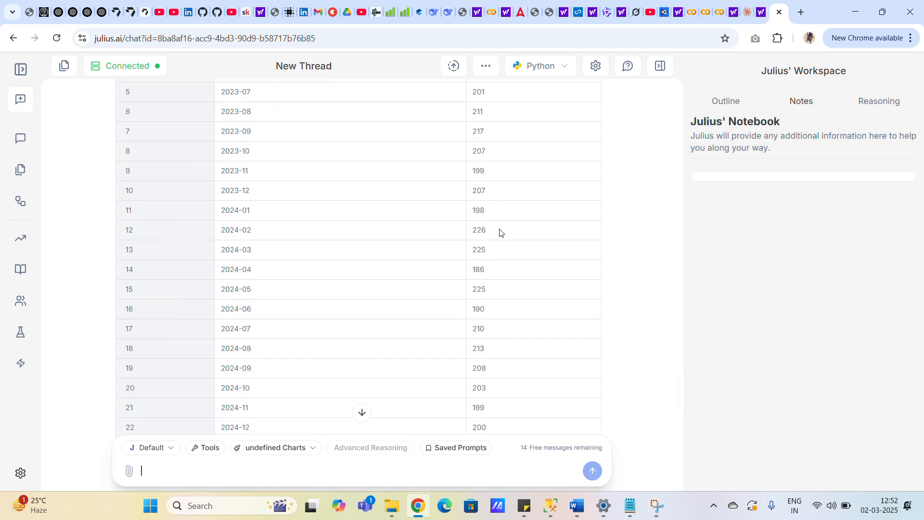
scroll(500, 233, "down", 3)
scroll(404, 269, "down", 10)
Review the city and state customer distributions, the generated code outputs, the basic information and the key insights
scroll(301, 274, "up", 15)
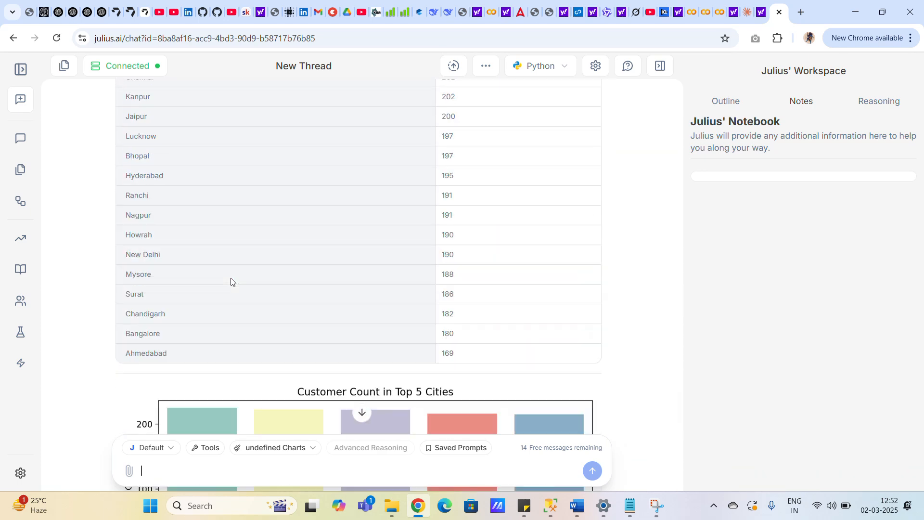
scroll(241, 278, "down", 3)
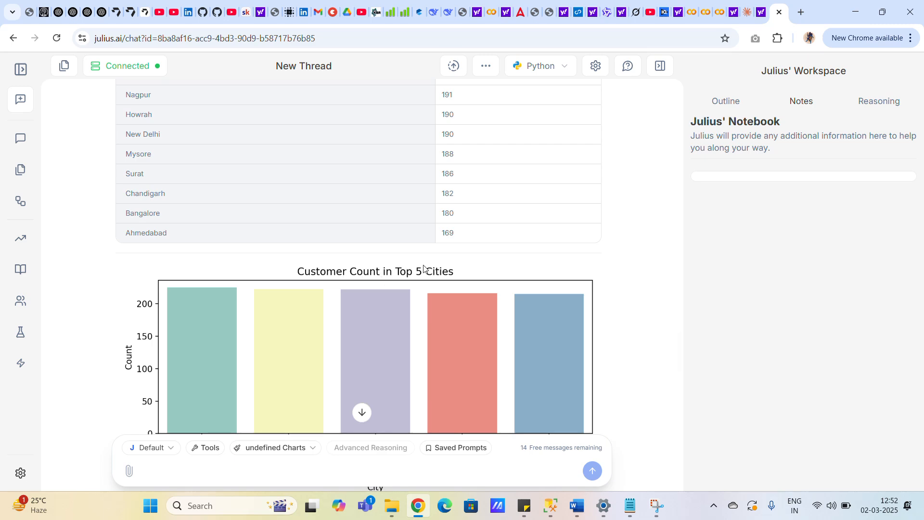
scroll(242, 277, "up", 9)
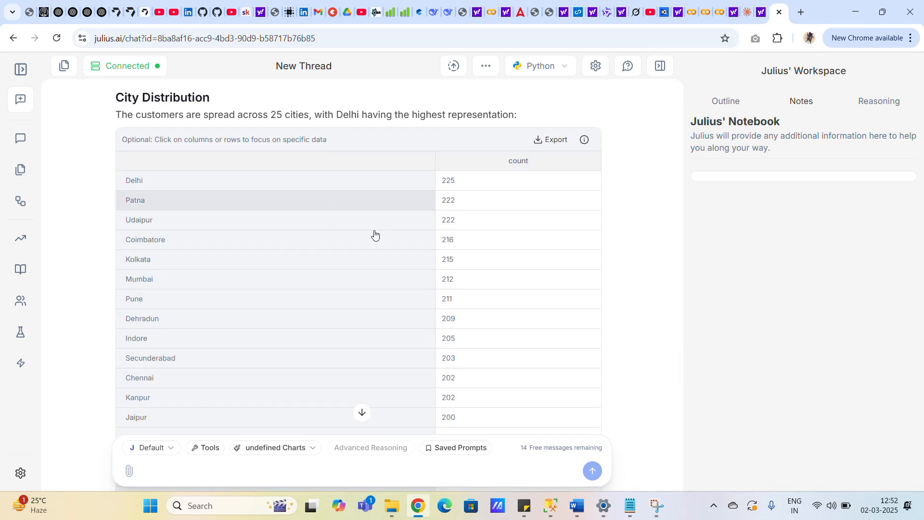
scroll(337, 203, "up", 10)
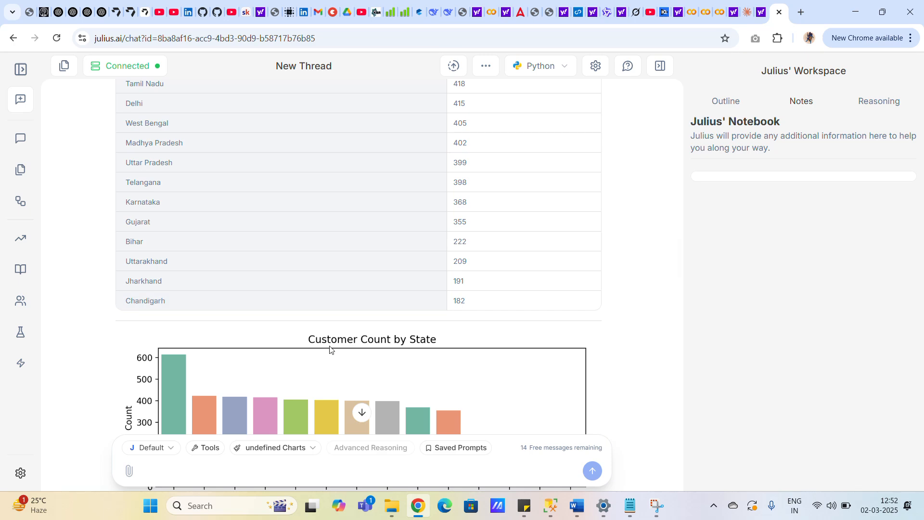
scroll(422, 352, "up", 18)
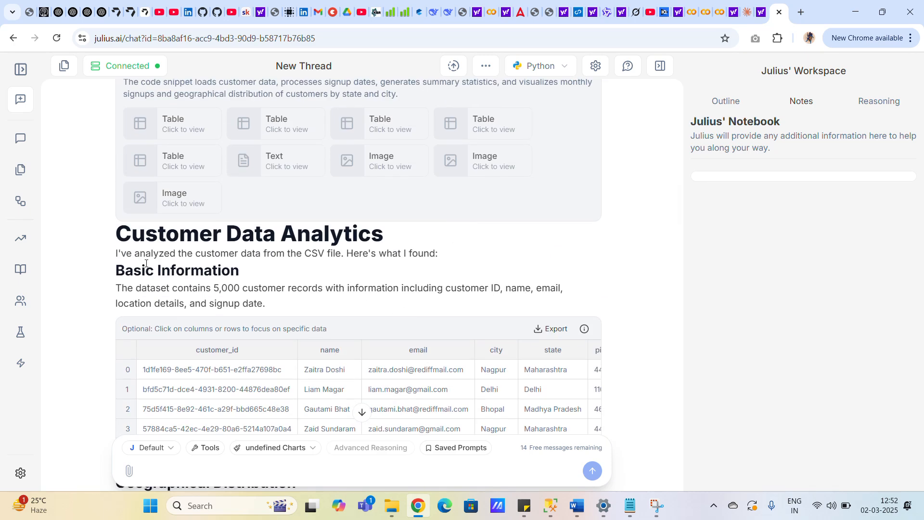
scroll(299, 279, "up", 6)
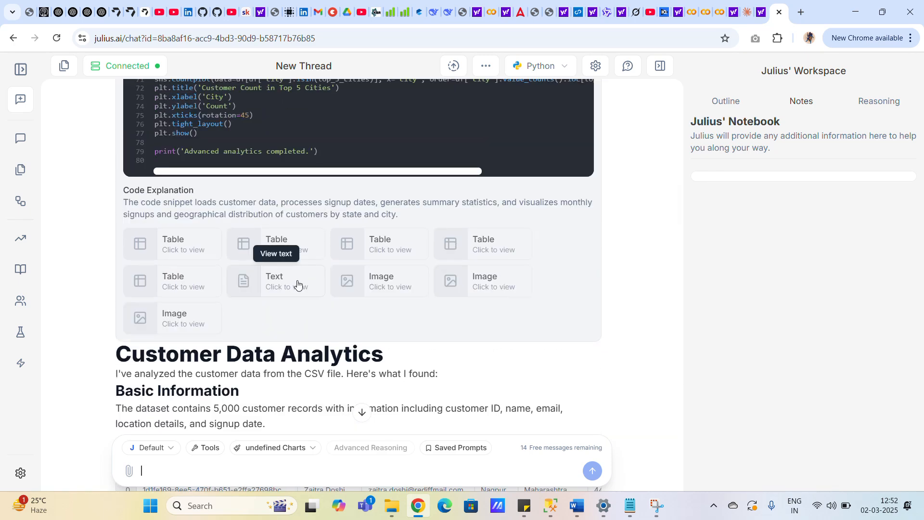
scroll(295, 284, "down", 6)
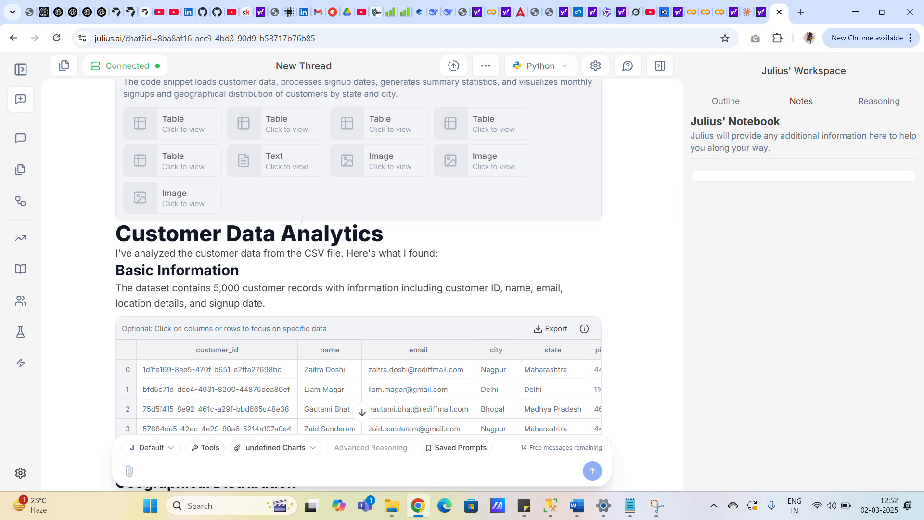
scroll(300, 221, "down", 20)
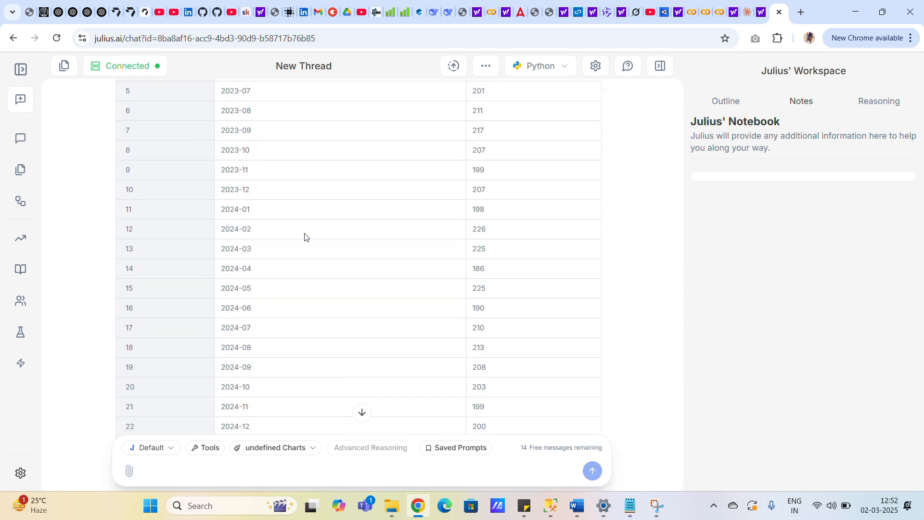
scroll(305, 235, "down", 10)
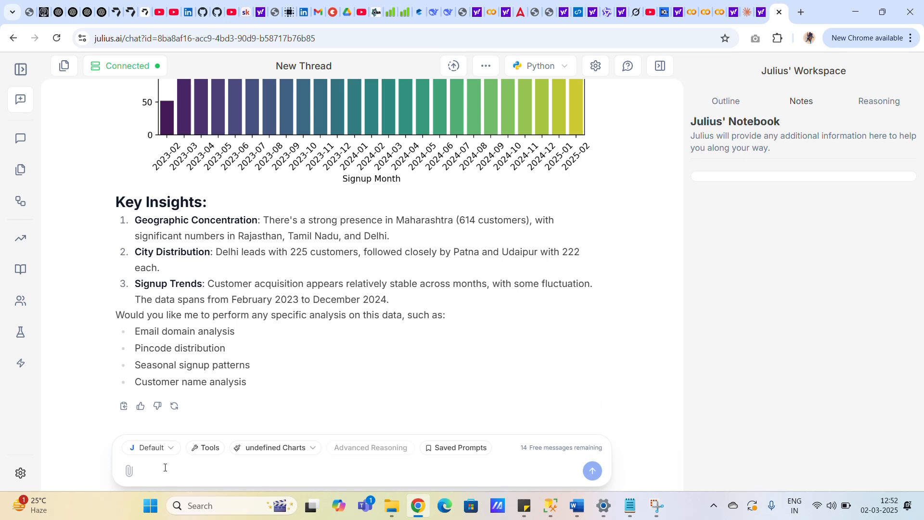
Send the follow-up prompt "can you perform some more advanced analytics for this data?"
type("can you perform s")
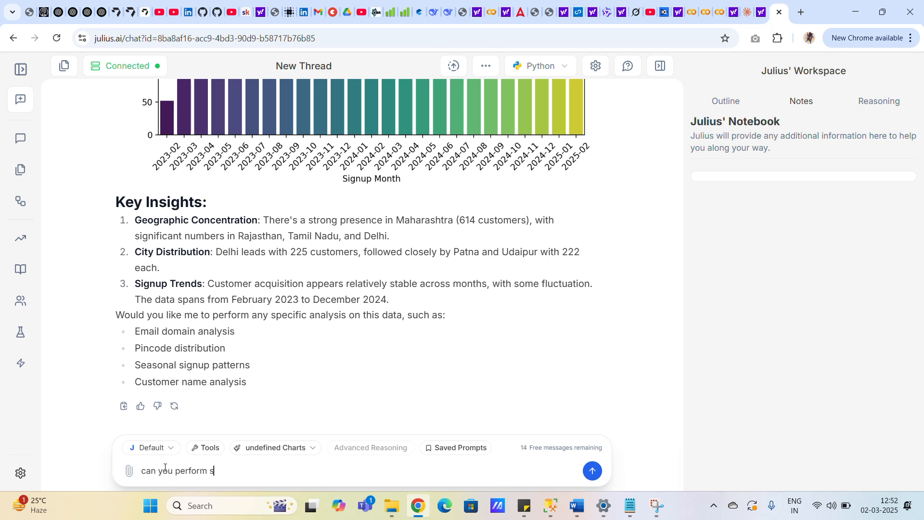
type("omeus more adb")
key("BackSpace")
type("vanced analyt")
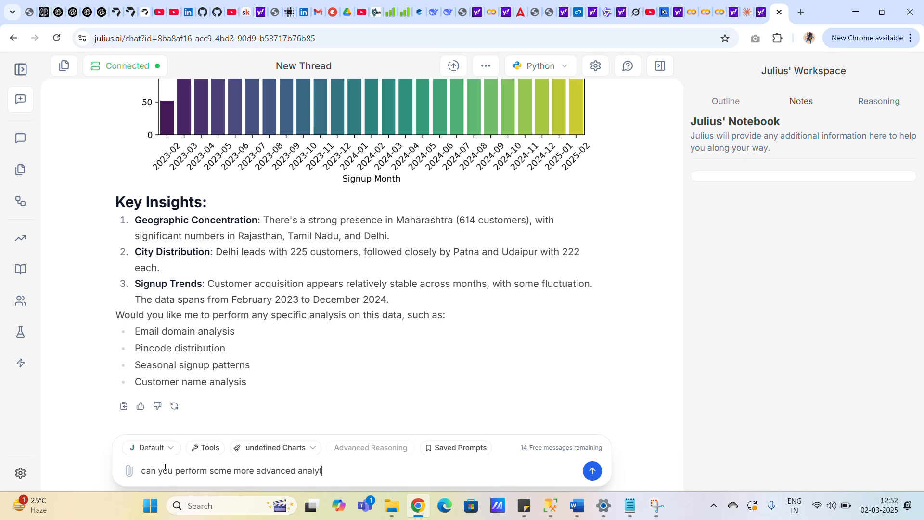
type("ics for this data?")
key("Return")
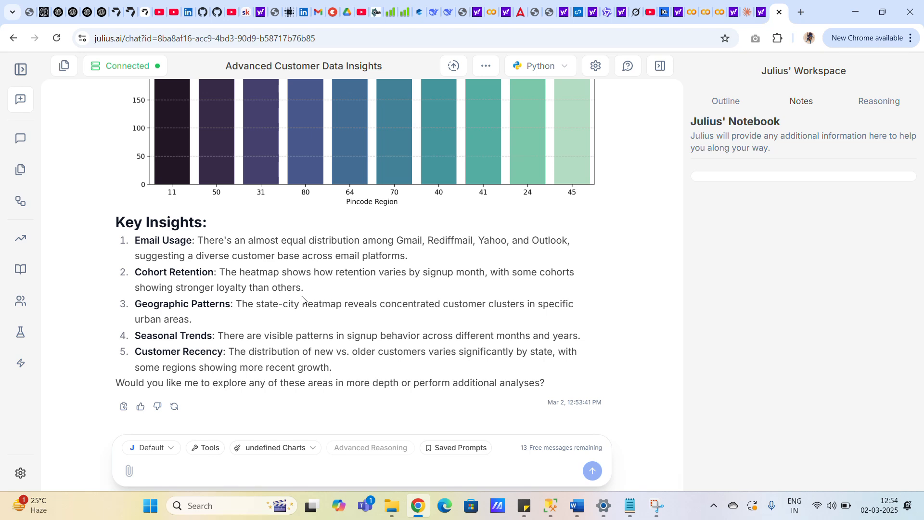
Return to the start of the Advanced Customer Data Analytics response and examine the Email Domain Distribution table and pie chart
scroll(303, 300, "up", 8)
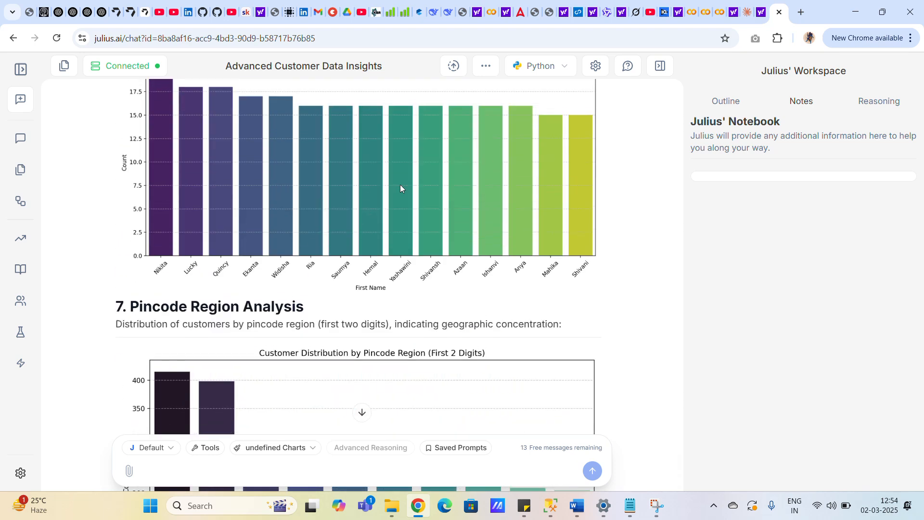
scroll(392, 263, "up", 5)
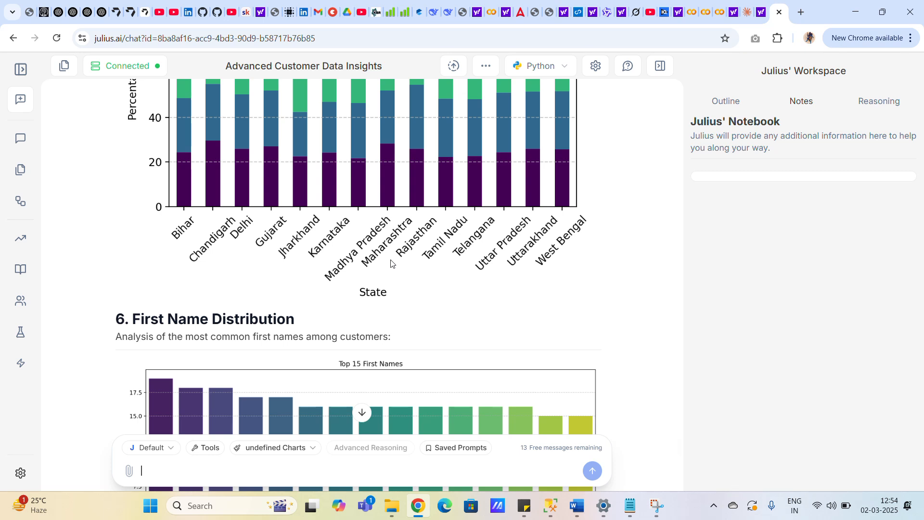
scroll(288, 289, "up", 15)
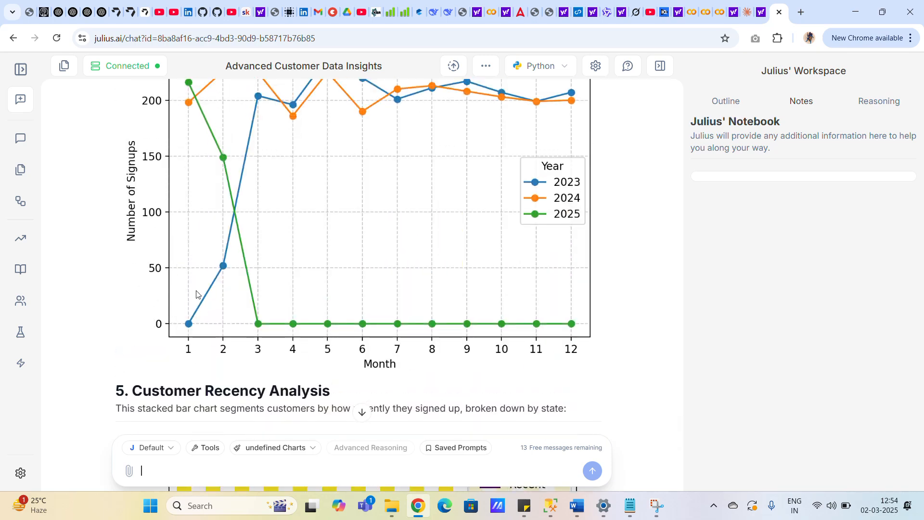
scroll(195, 291, "up", 20)
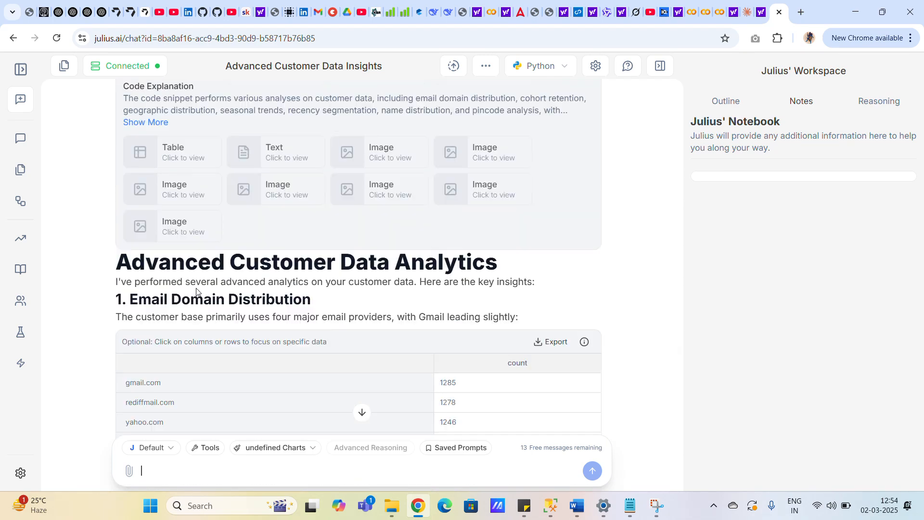
scroll(195, 288, "down", 6)
scroll(146, 312, "down", 2)
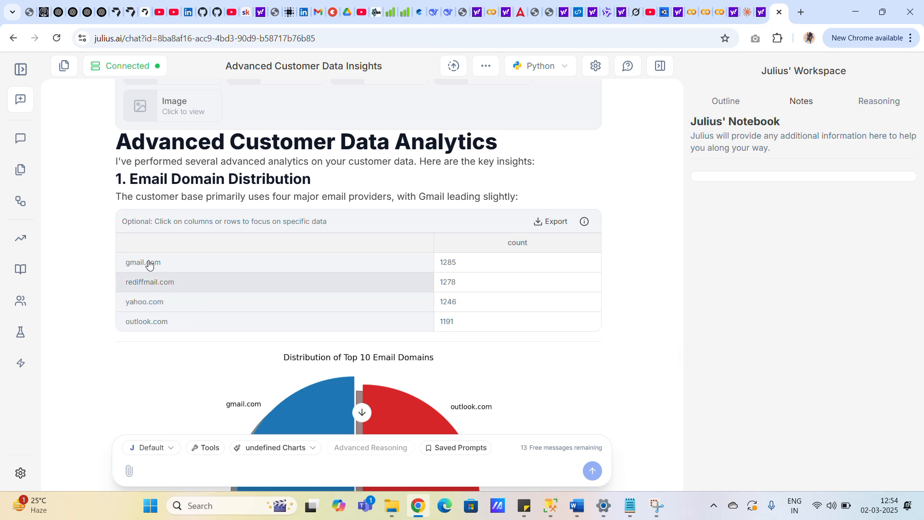
scroll(345, 235, "down", 5)
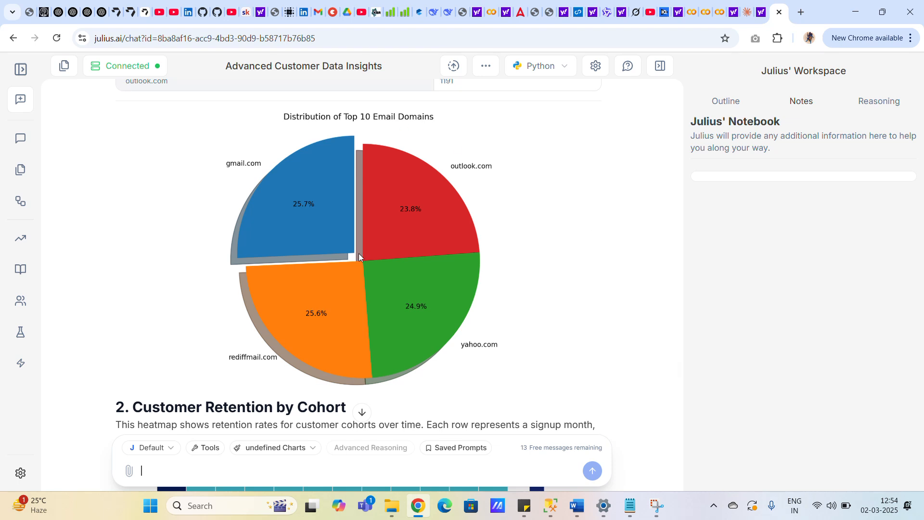
Examine the Customer Retention by Cohort heatmap and the Geographic Distribution Heatmap of customers by state and city
scroll(359, 253, "down", 3)
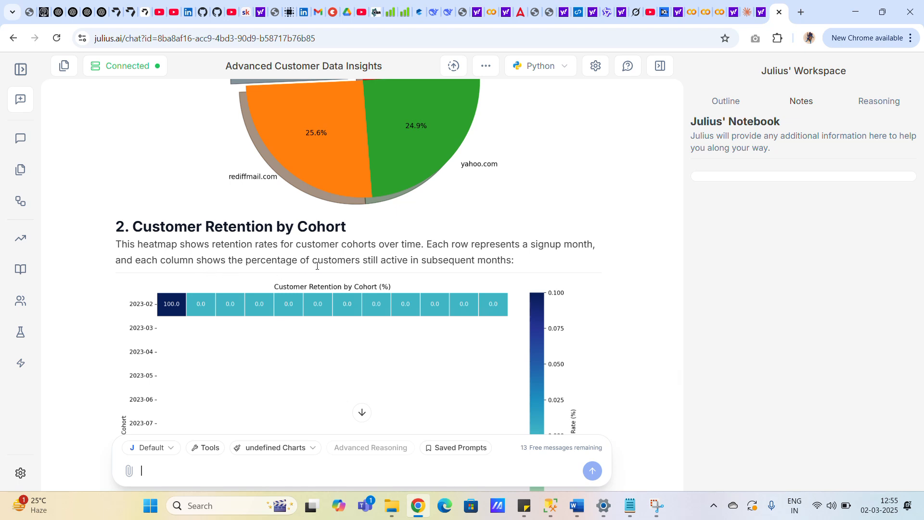
scroll(420, 260, "down", 1)
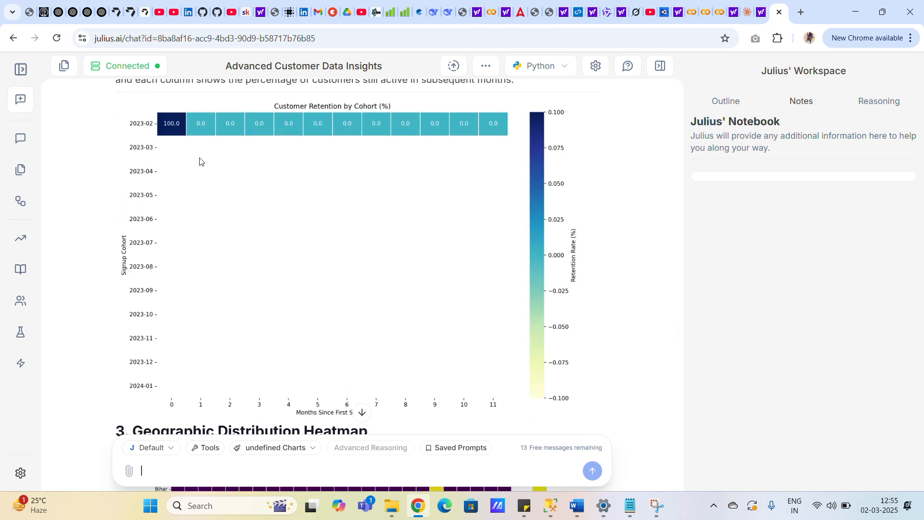
scroll(222, 139, "up", 3)
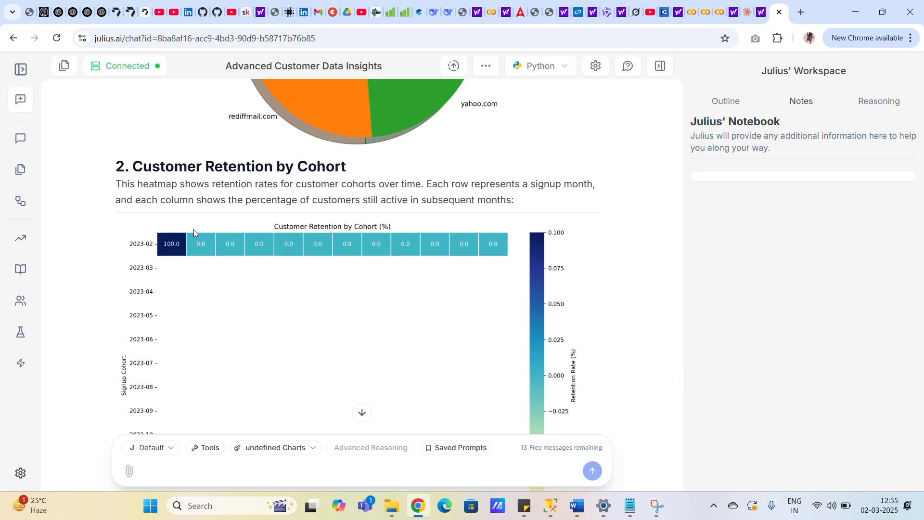
scroll(226, 244, "down", 6)
scroll(253, 247, "down", 2)
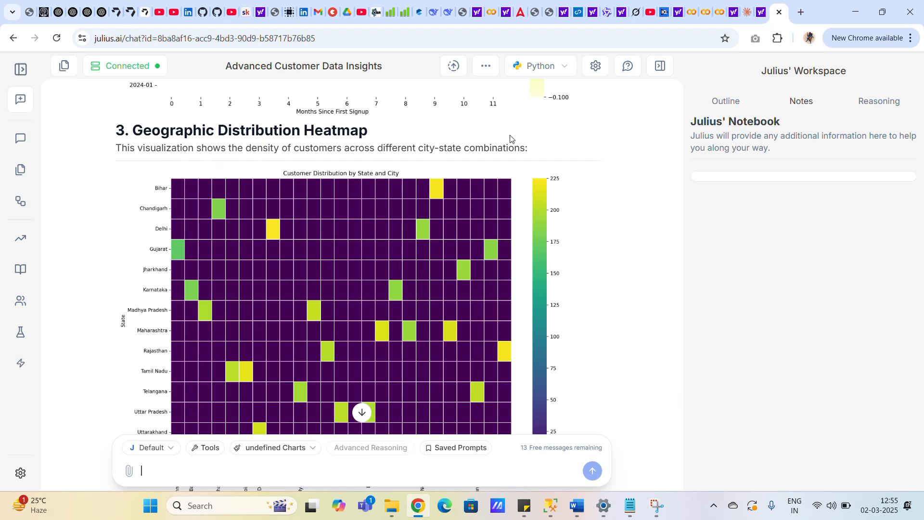
scroll(431, 202, "down", 1)
scroll(431, 203, "down", 2)
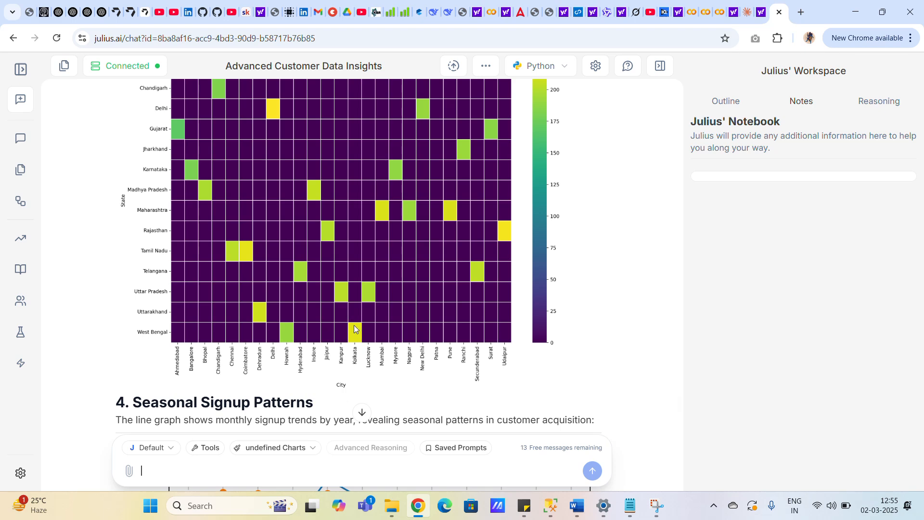
scroll(363, 294, "up", 3)
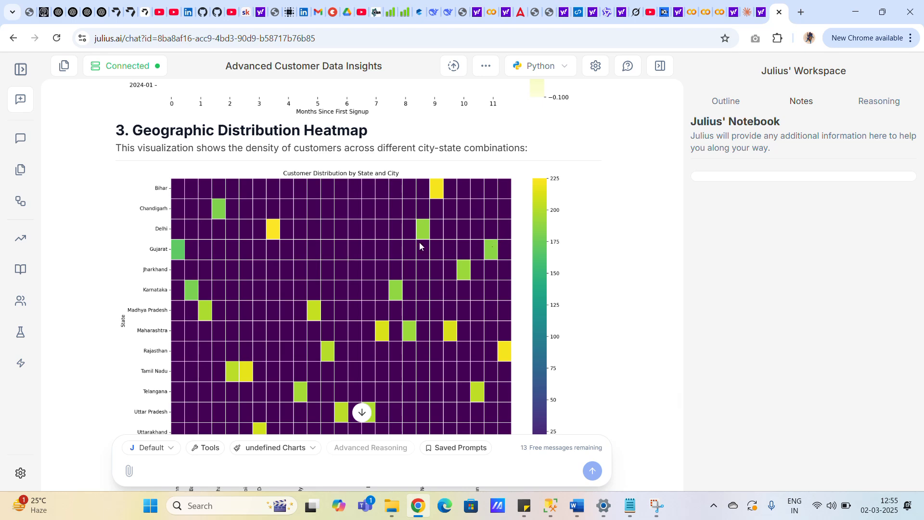
Examine the Monthly Signup Trends by Year line graph and the Customer Recency Segments by State chart
scroll(327, 250, "down", 7)
scroll(308, 251, "down", 1)
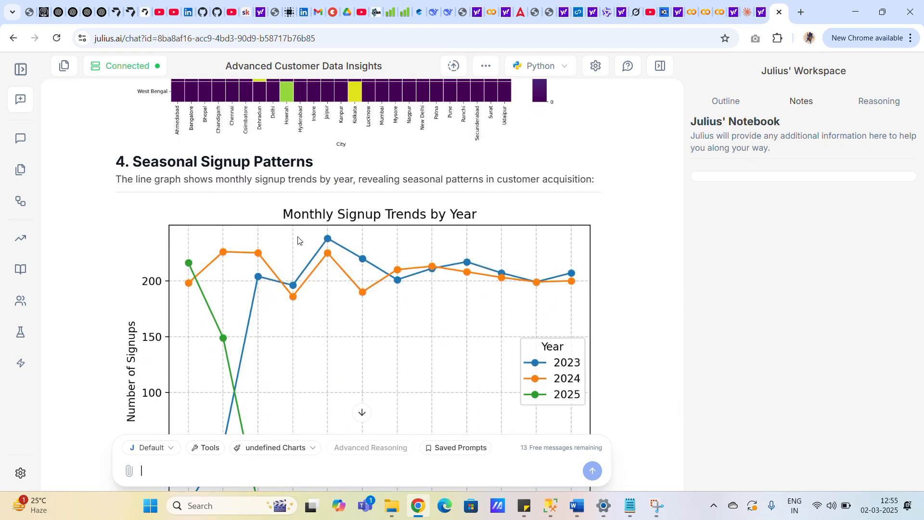
scroll(258, 338, "down", 3)
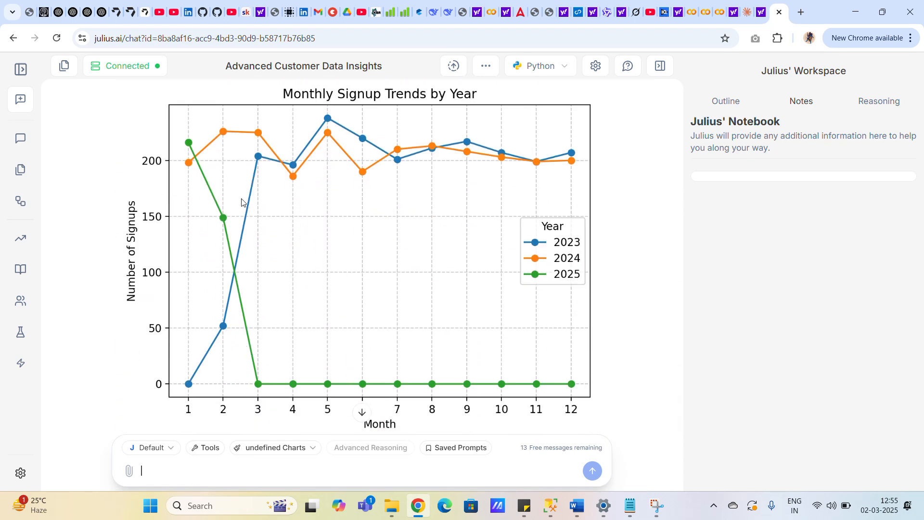
scroll(364, 315, "down", 6)
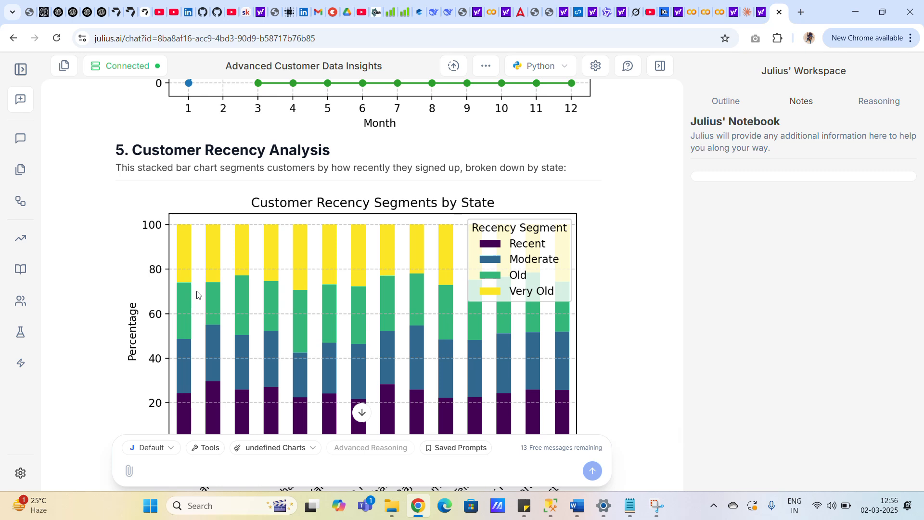
Review the First Name Distribution and Pincode Region Analysis charts, and highlight the Key Insights text below them
scroll(222, 221, "down", 8)
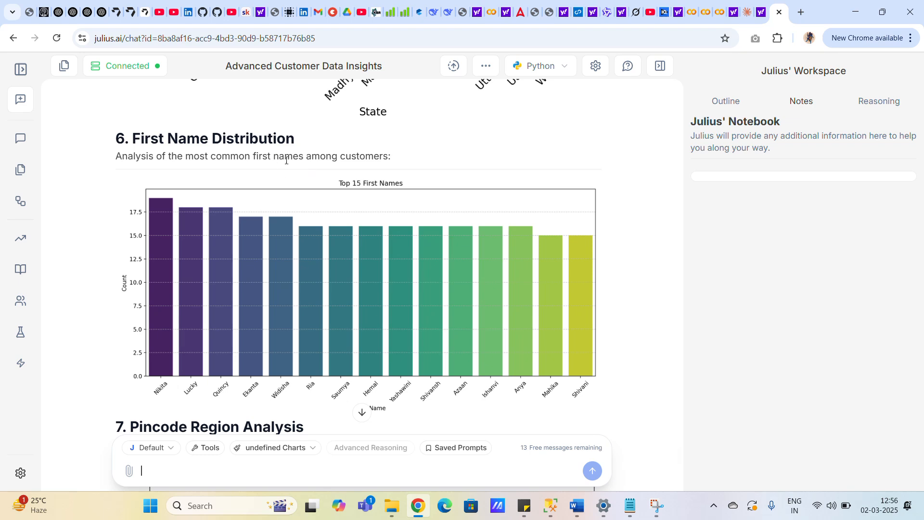
scroll(305, 167, "down", 5)
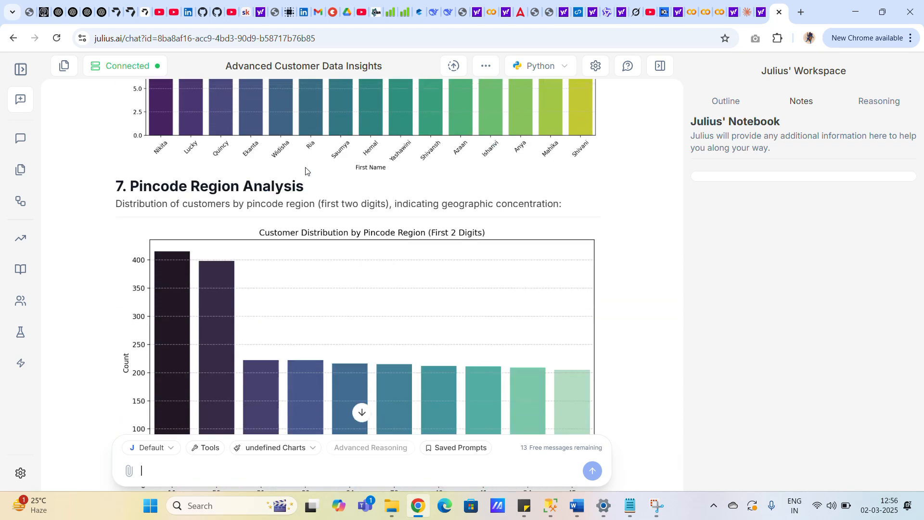
scroll(298, 176, "down", 3)
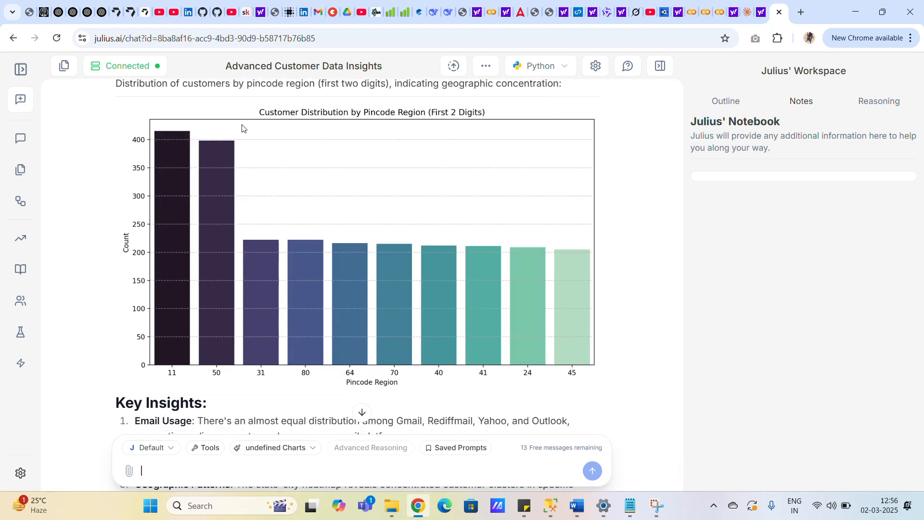
scroll(259, 171, "up", 3)
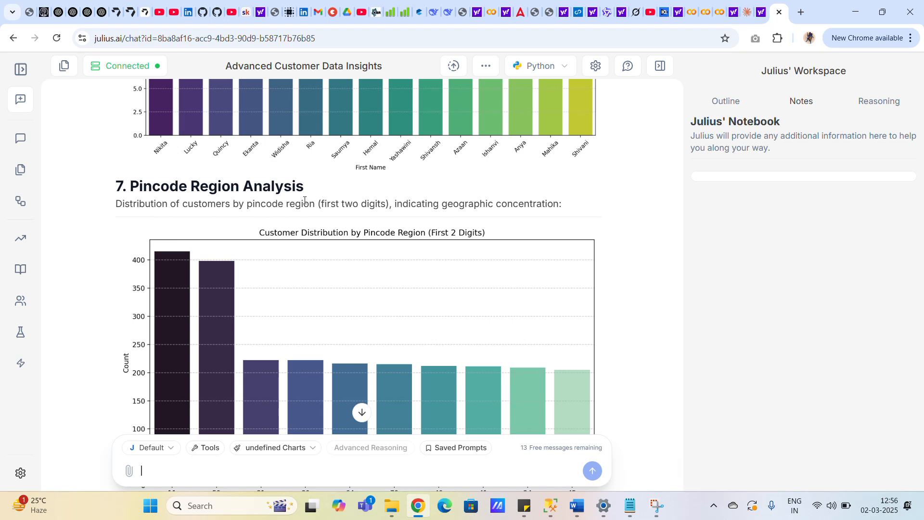
scroll(304, 201, "down", 3)
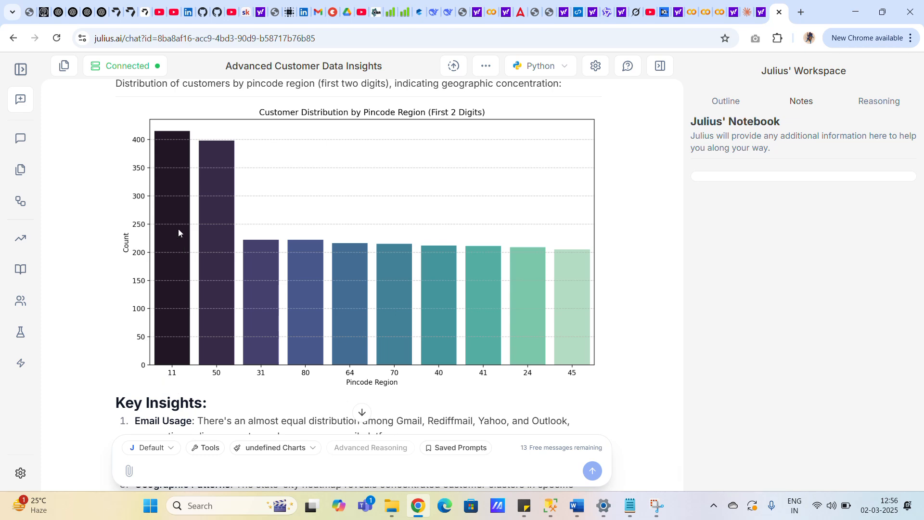
scroll(183, 222, "down", 4)
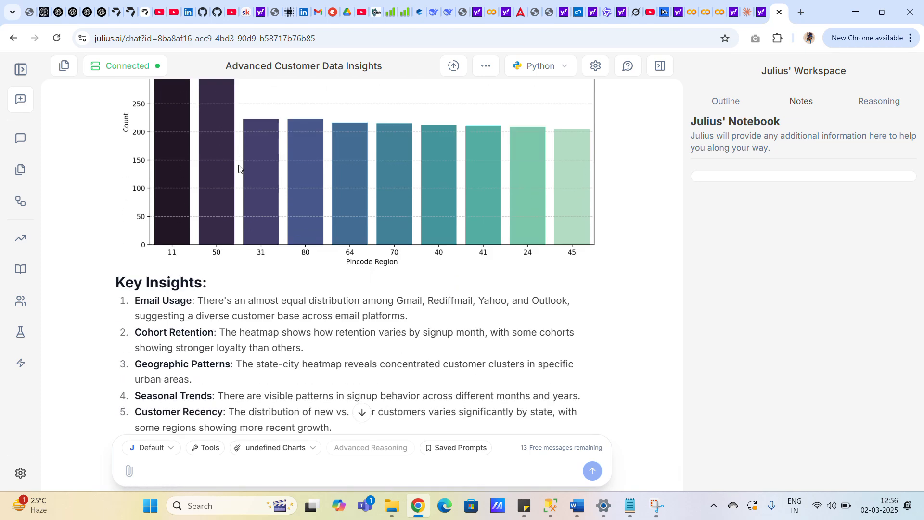
left_click_drag(114, 223, 348, 367)
Look back through the advanced charts and the generated Python code to the monthly signup table in the earlier analysis
scroll(144, 274, "up", 20)
scroll(180, 266, "up", 10)
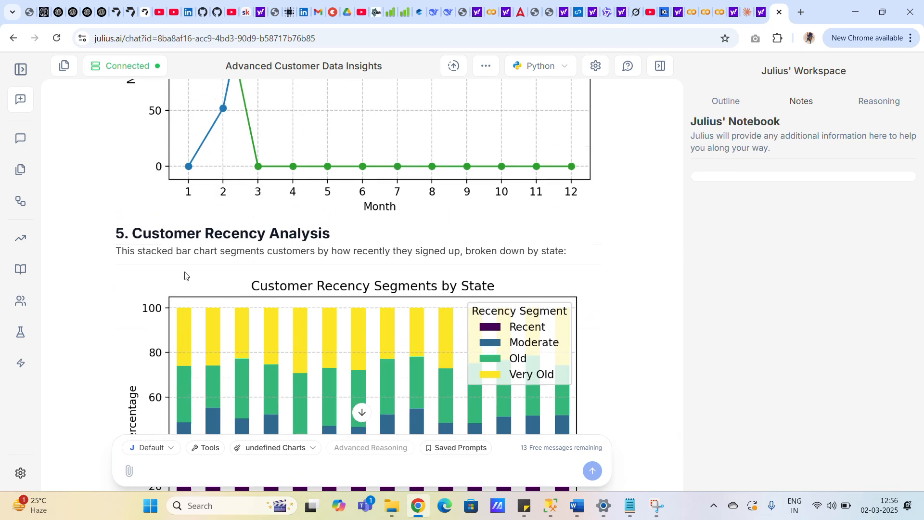
scroll(172, 322, "up", 12)
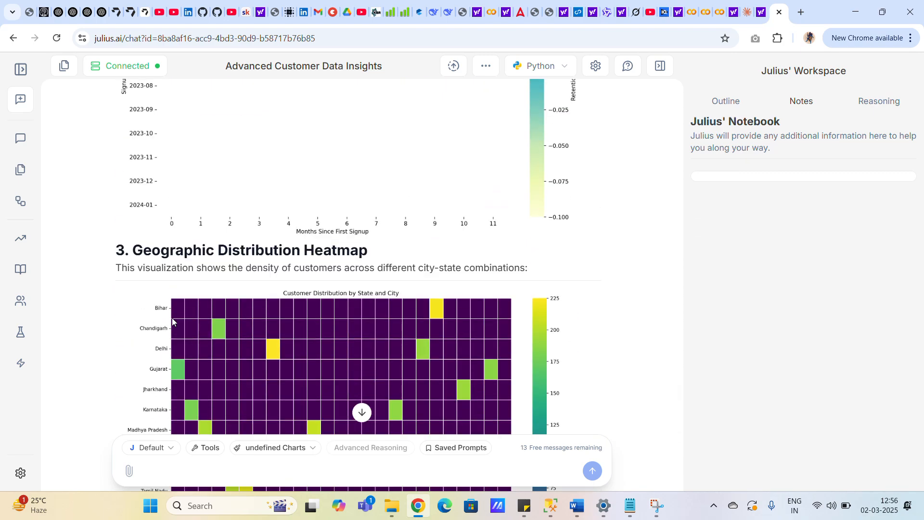
scroll(173, 322, "up", 1)
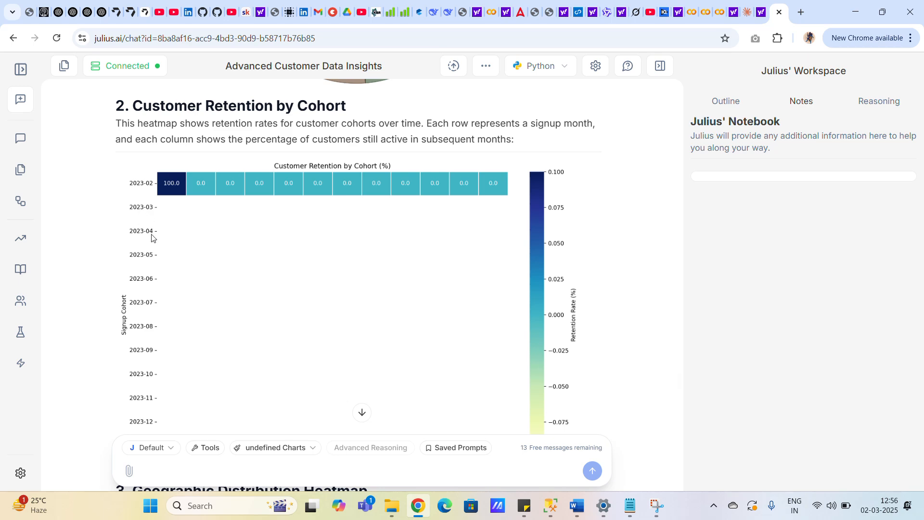
scroll(150, 233, "up", 10)
scroll(163, 226, "up", 10)
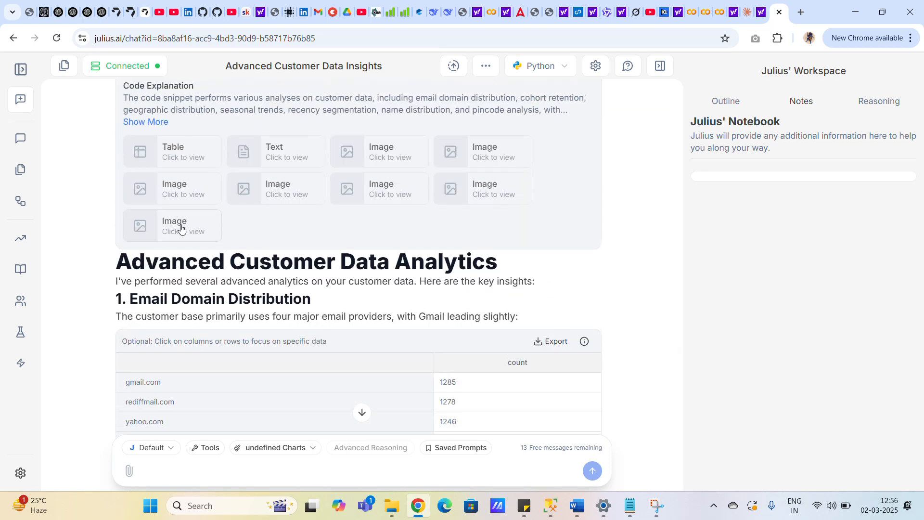
scroll(188, 229, "up", 4)
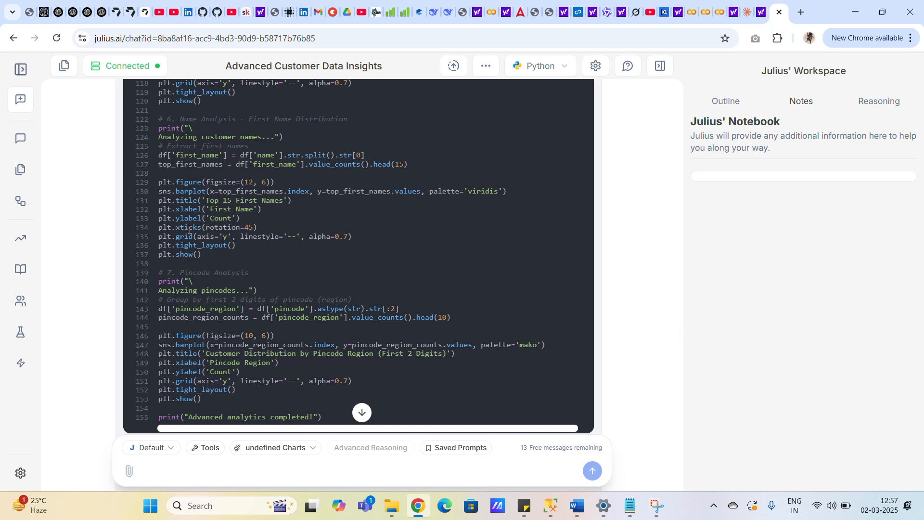
scroll(189, 230, "up", 20)
scroll(183, 235, "up", 20)
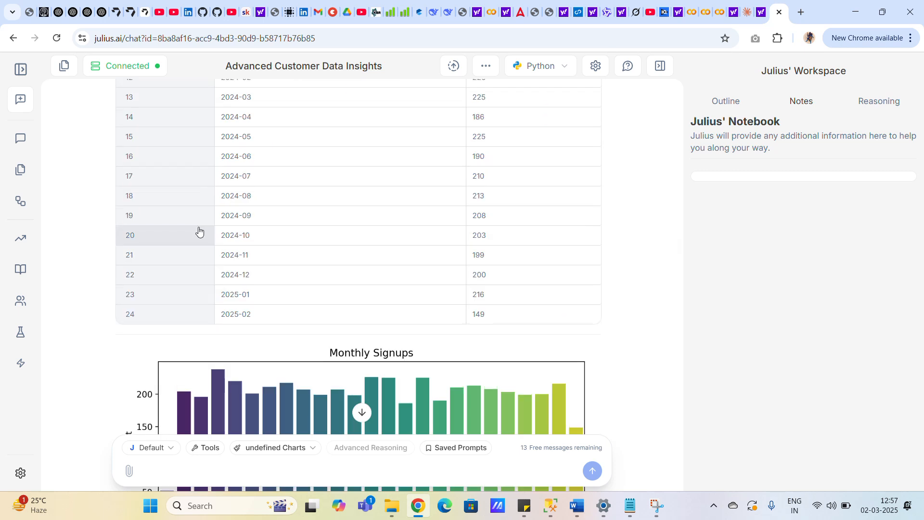
scroll(199, 231, "up", 6)
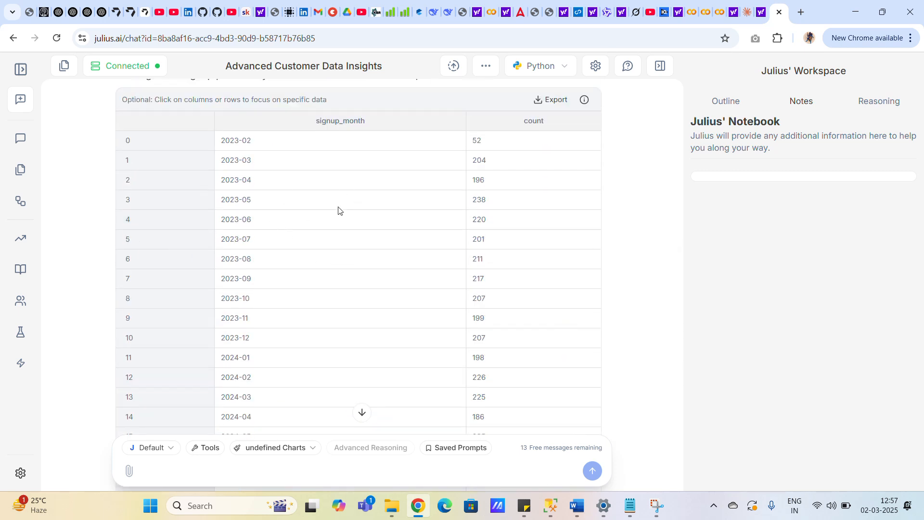